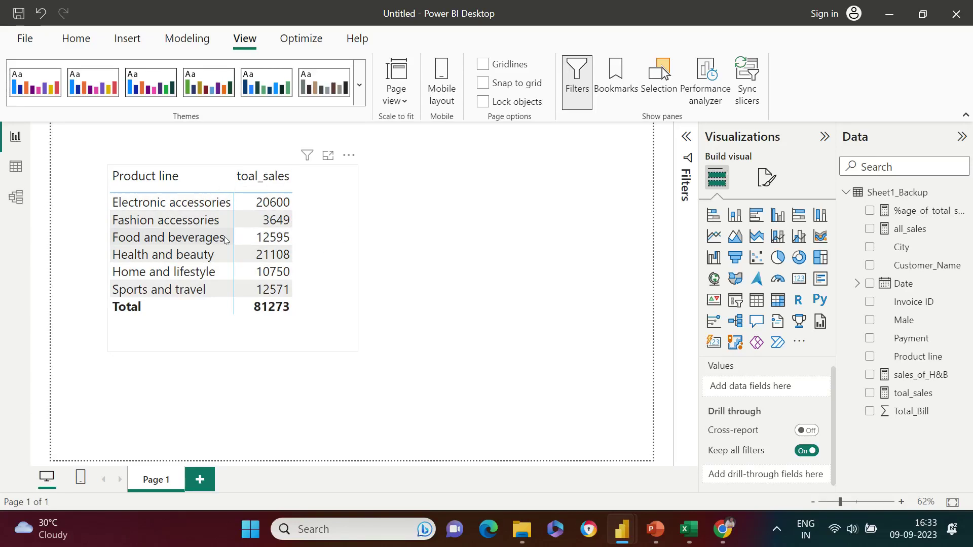
Reposition the product-line sales table higher and further right on the report page.
drag(347, 300, 443, 277)
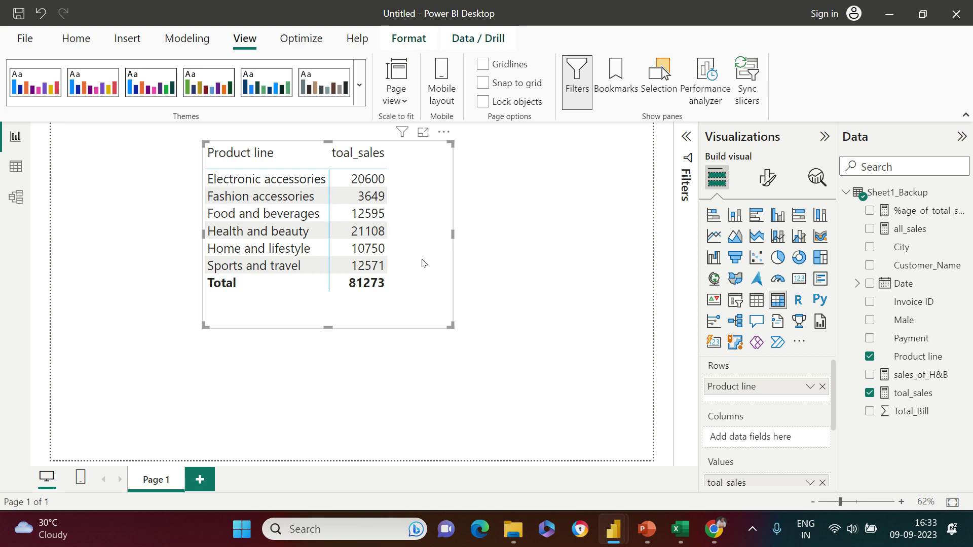
drag(422, 263, 399, 268)
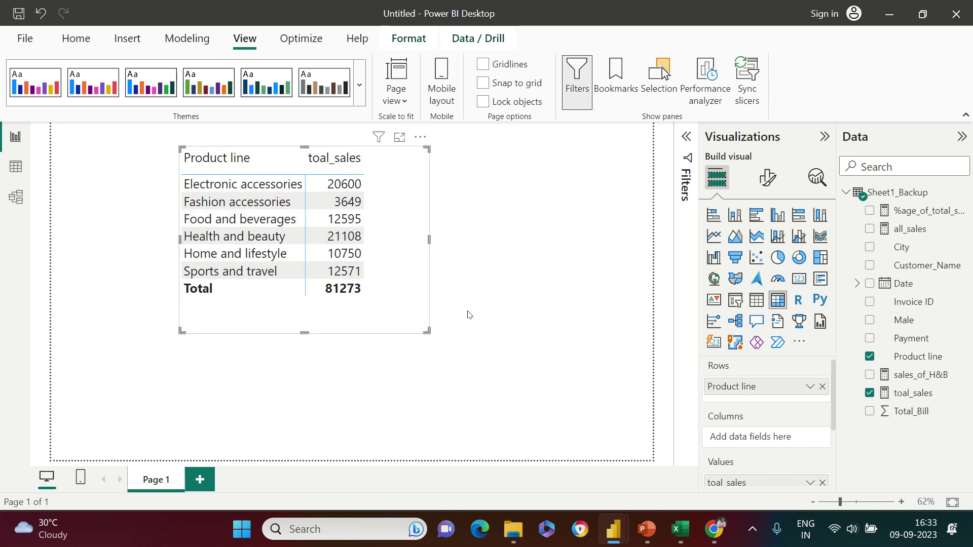
Start a new measure in Sheet1_Backup, then discard the unfinished measure.
click(509, 288)
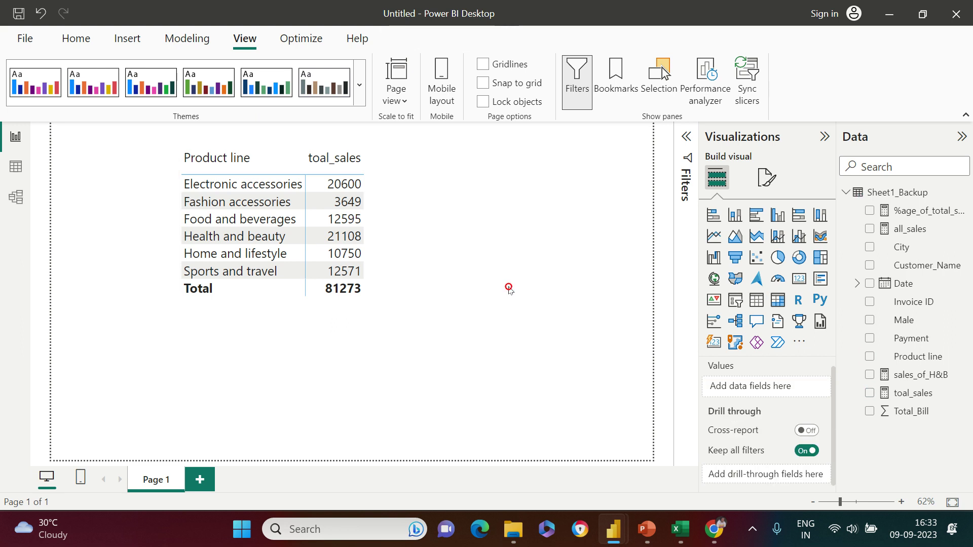
click(963, 192)
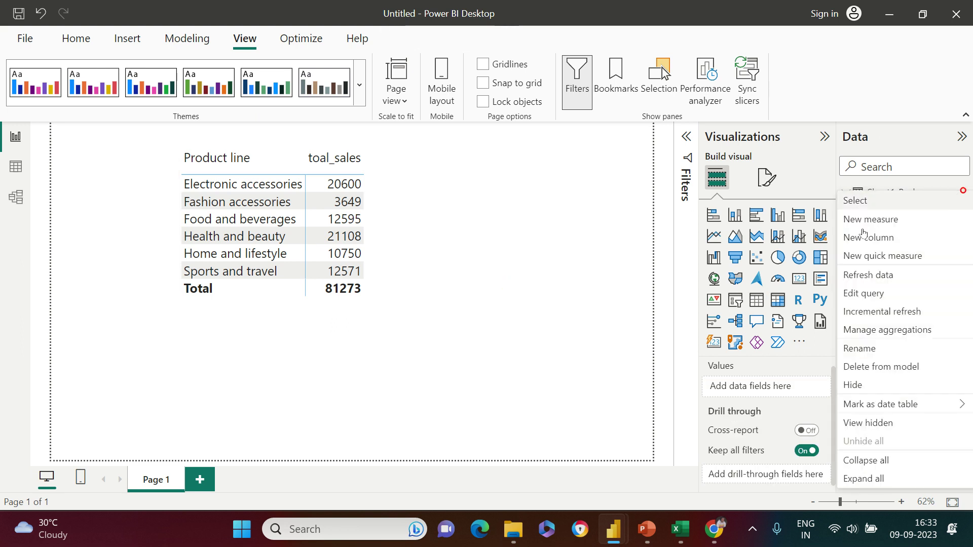
click(911, 219)
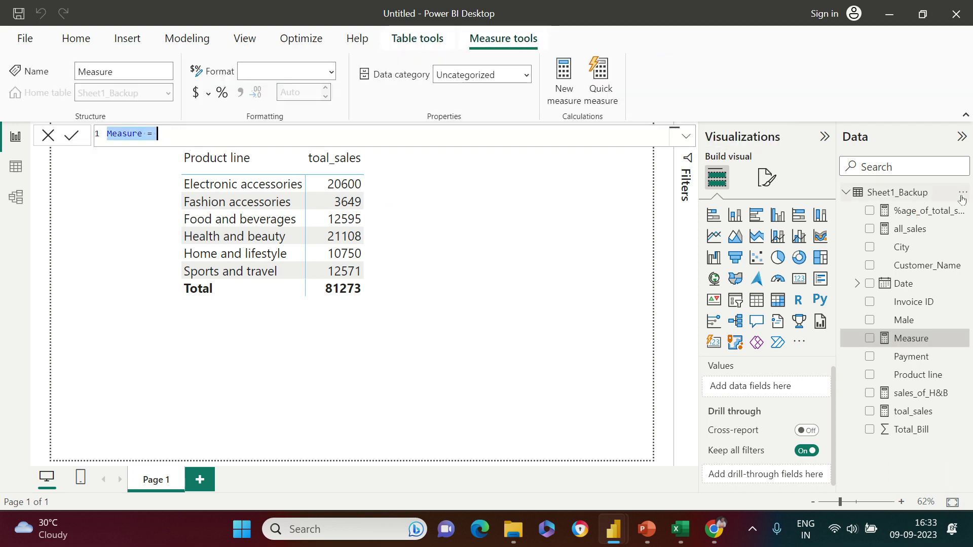
click(50, 133)
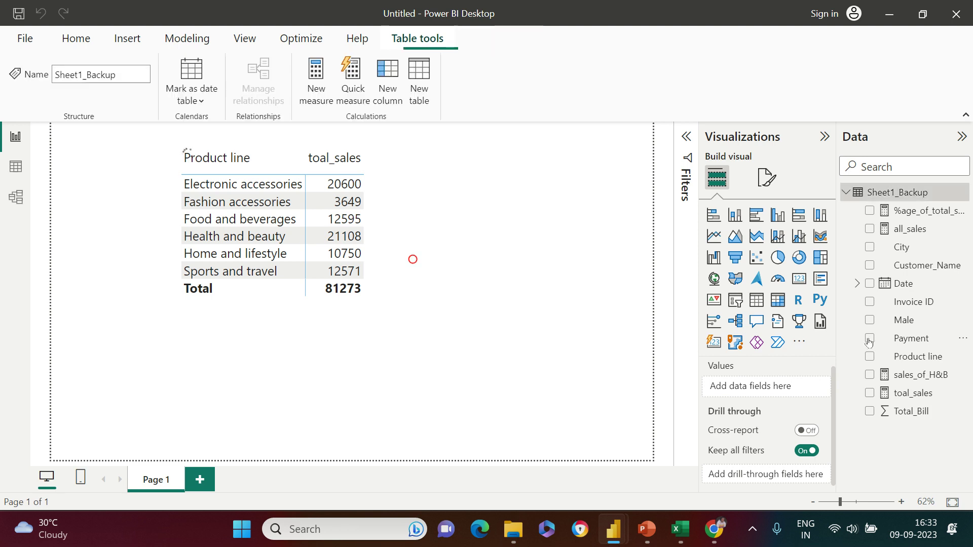
Delete the empty Payment table visual that was accidentally added.
click(869, 339)
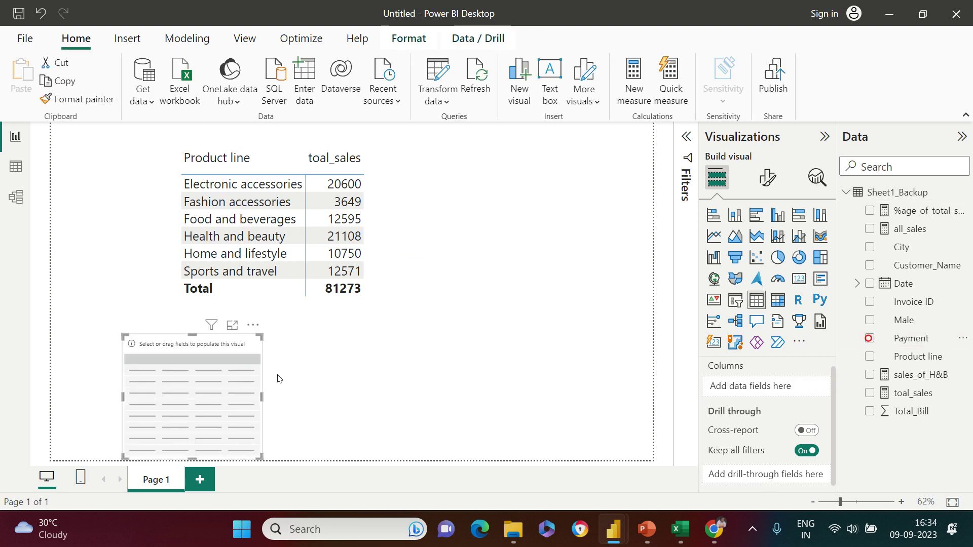
click(238, 368)
key(Delete)
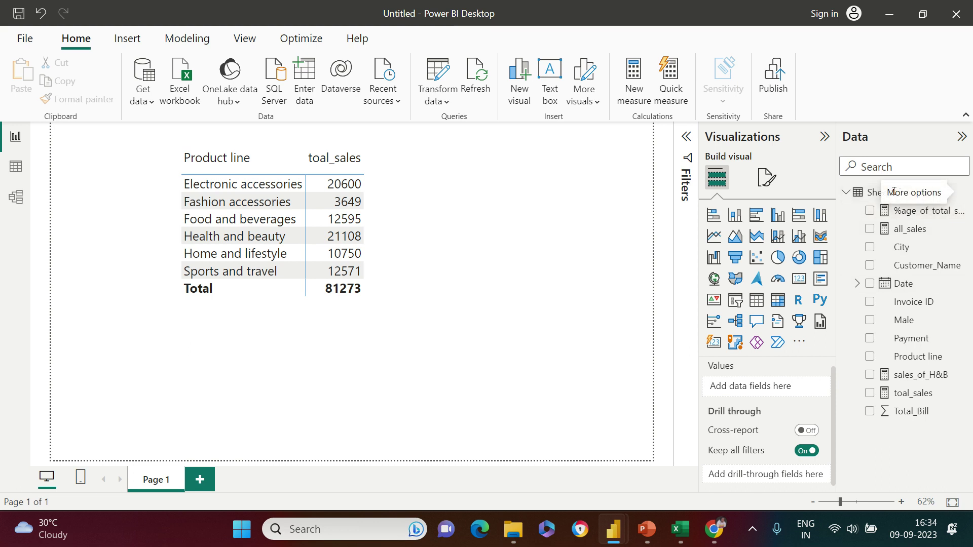
Create a new measure in Sheet1_Backup and enlarge its formula editing area.
click(964, 195)
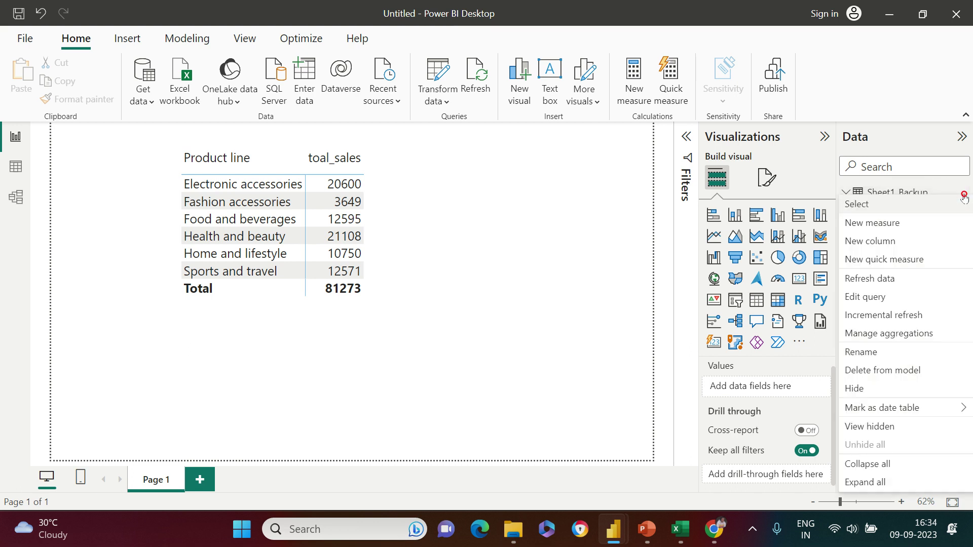
click(913, 223)
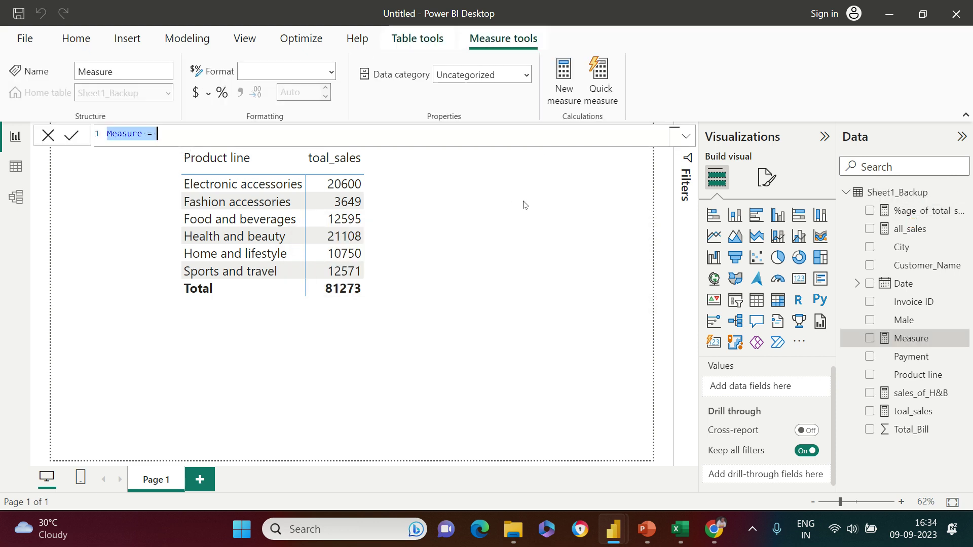
click(686, 136)
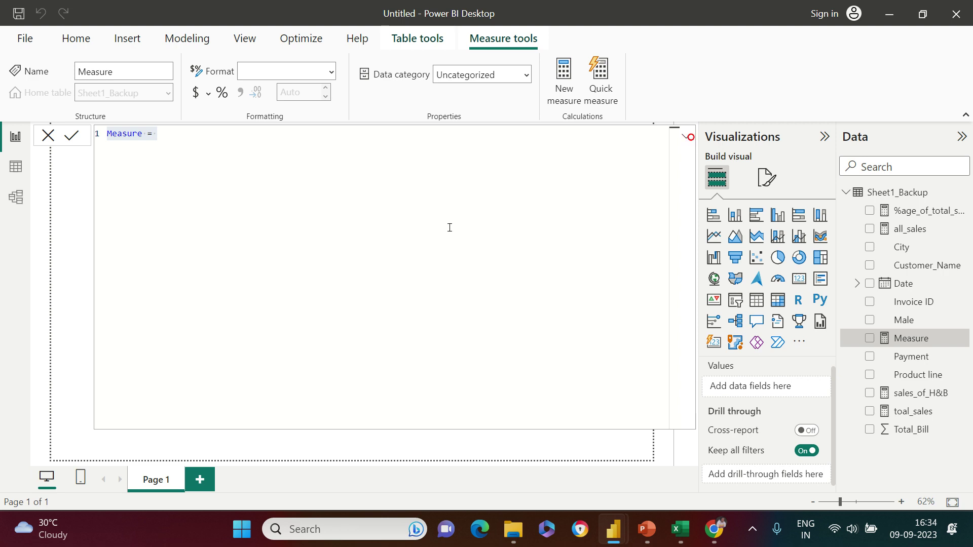
Rename the new measure from Measure to rankings.
ctrl+scroll(450, 235, up, 2)
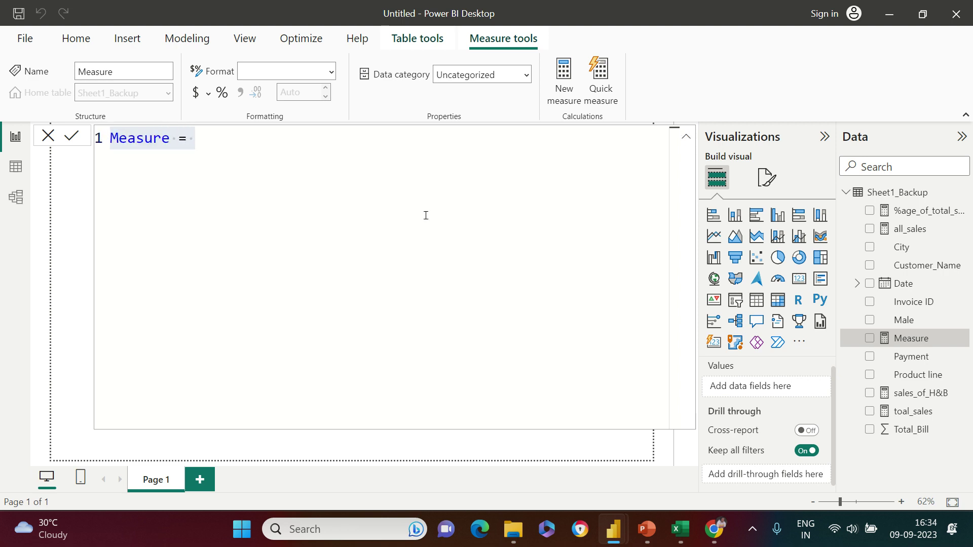
double_click(157, 141)
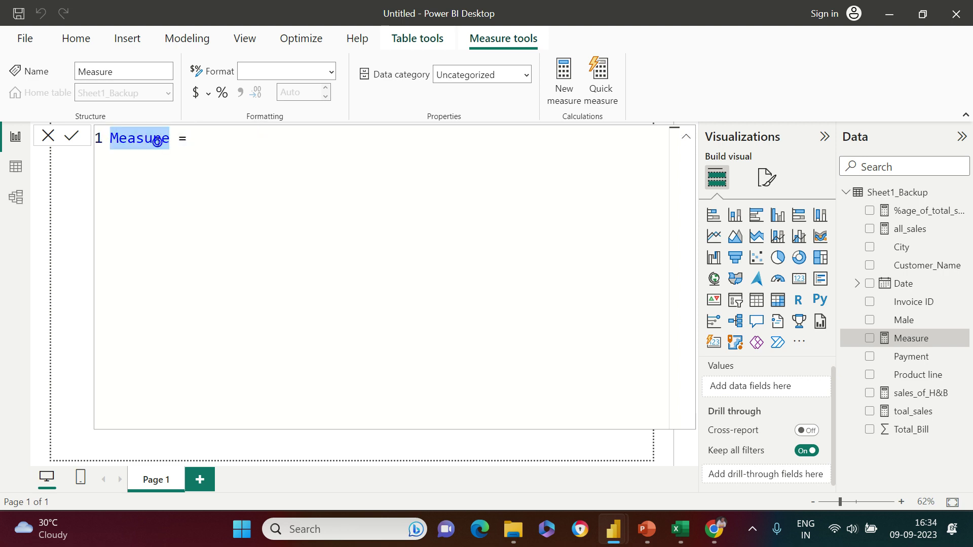
text(ranking)
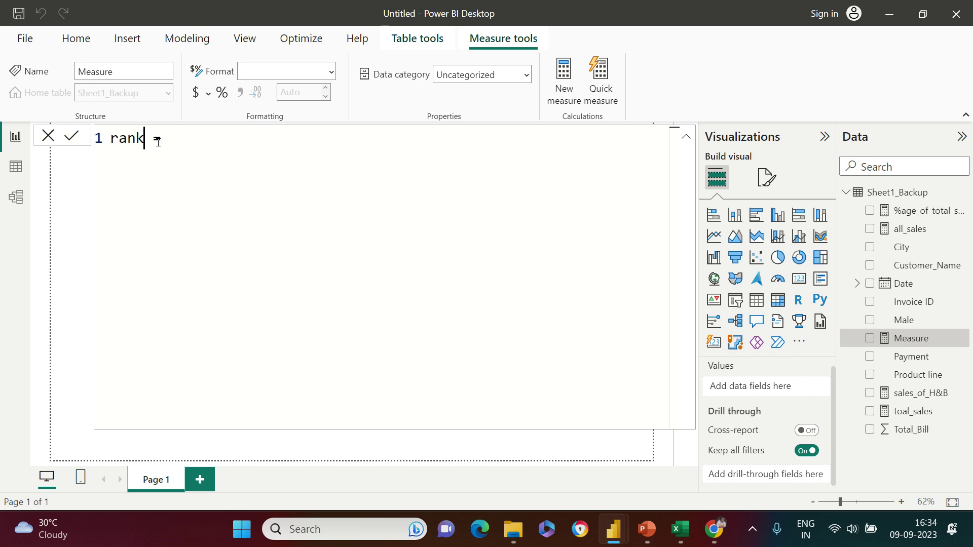
text(s)
Write the formula start RANKX(ALL(Sheet1_Backup[Product line] followed by a comma, using autocomplete.
key(End)
text(rank)
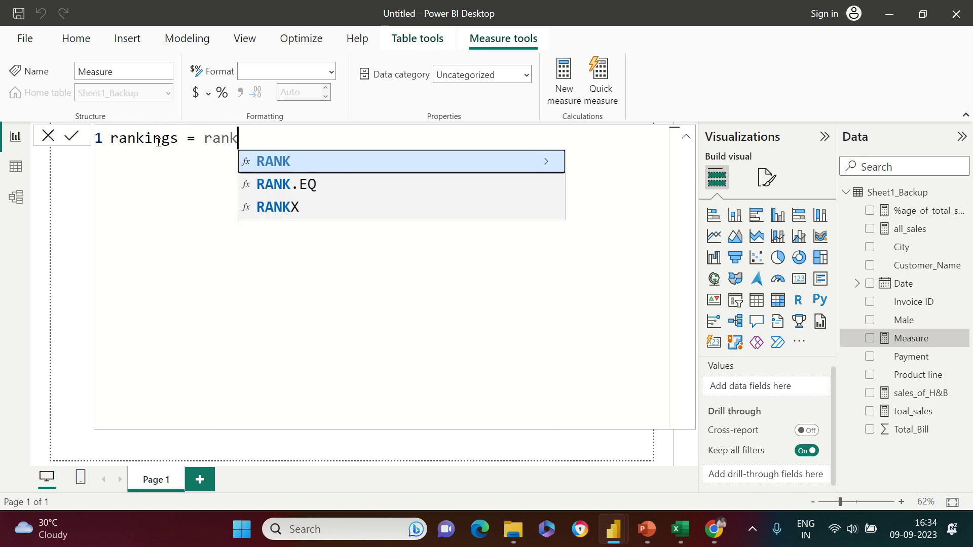
key(Down)
key(Down)
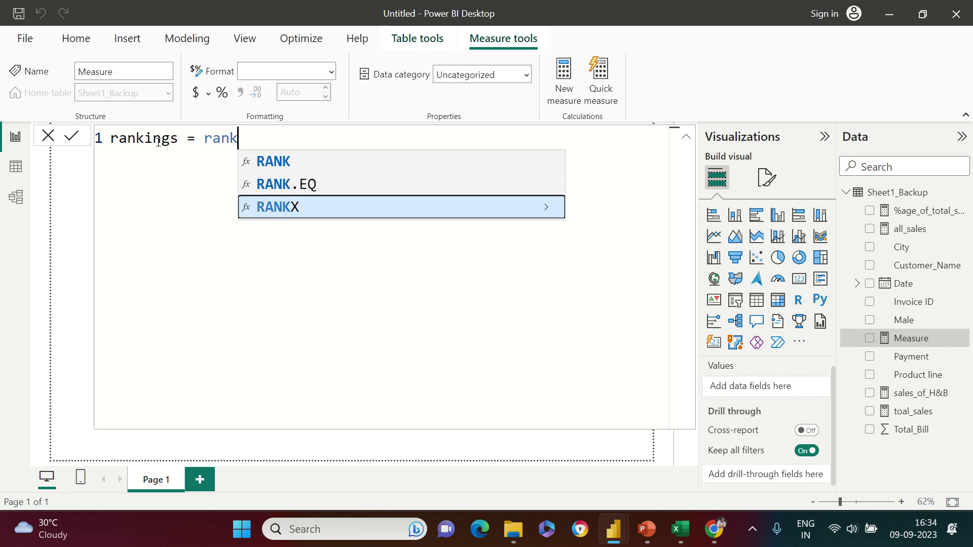
key(Tab)
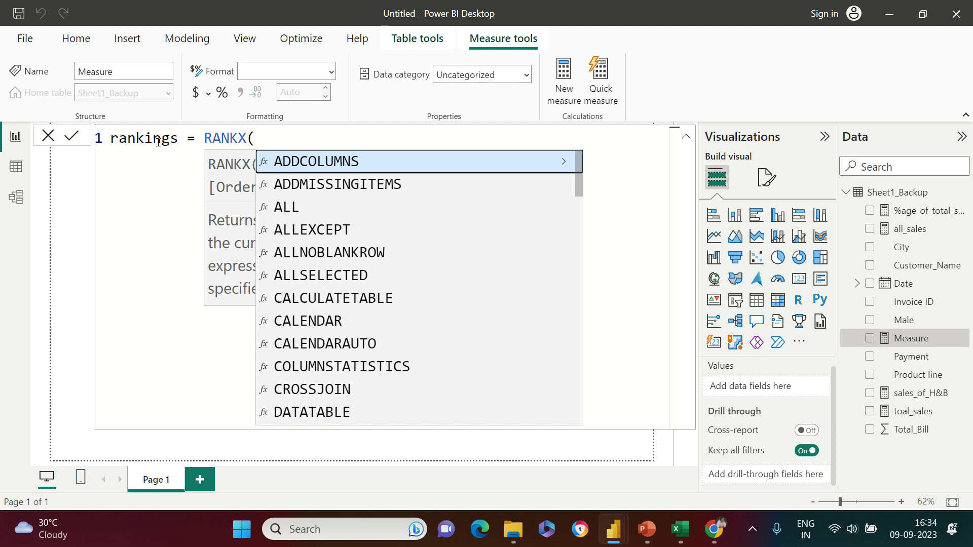
text(all)
key(Tab)
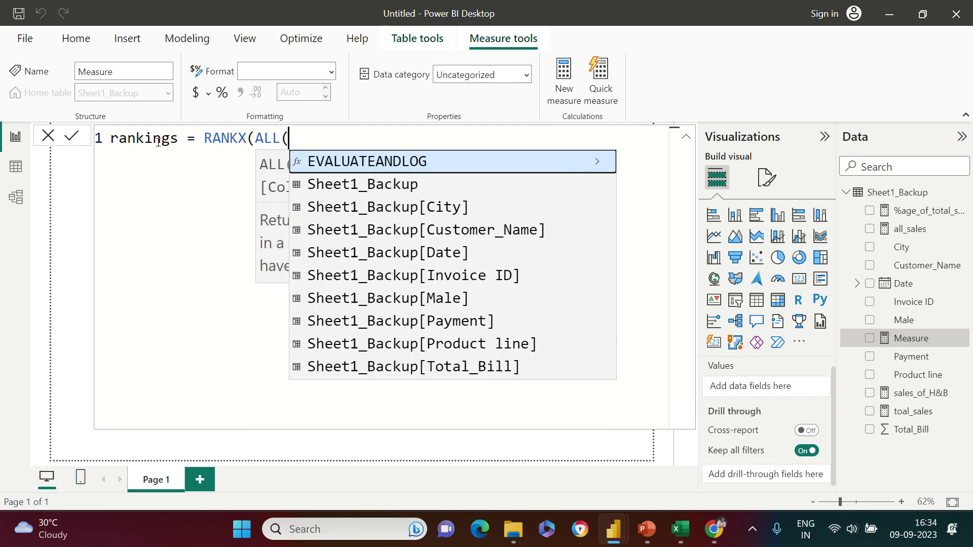
key(Down)
key(Down)
key(Down)
key(Down)
key(Down)
key(Down)
key(Down)
key(Down)
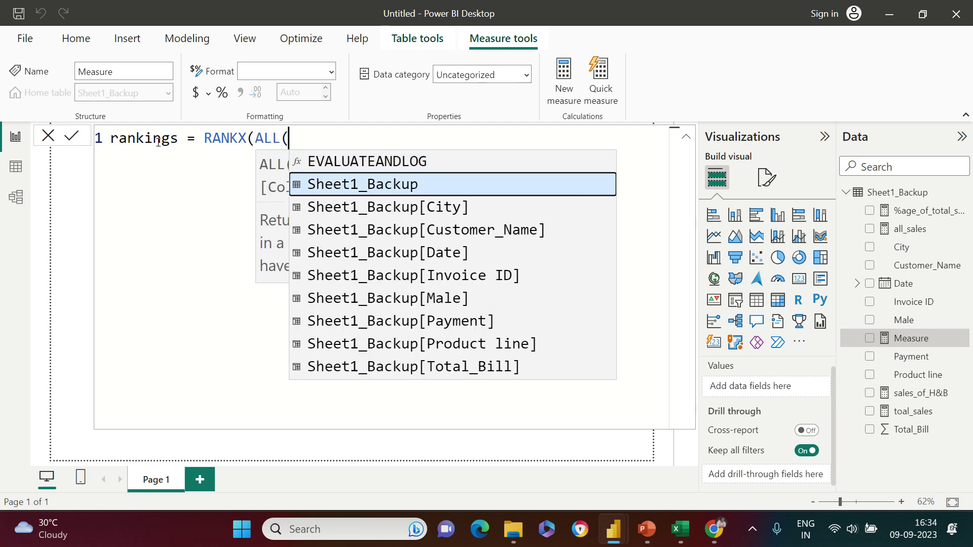
key(Tab)
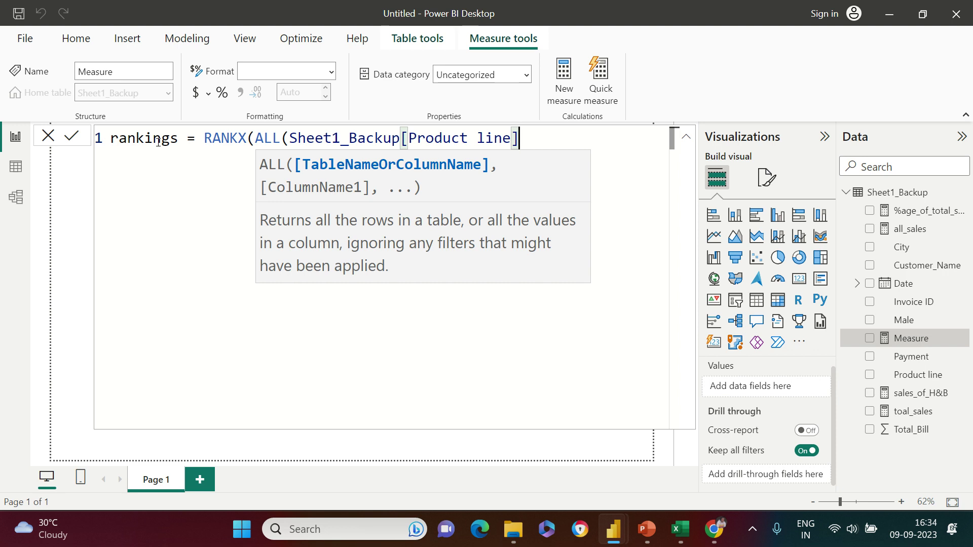
text(,)
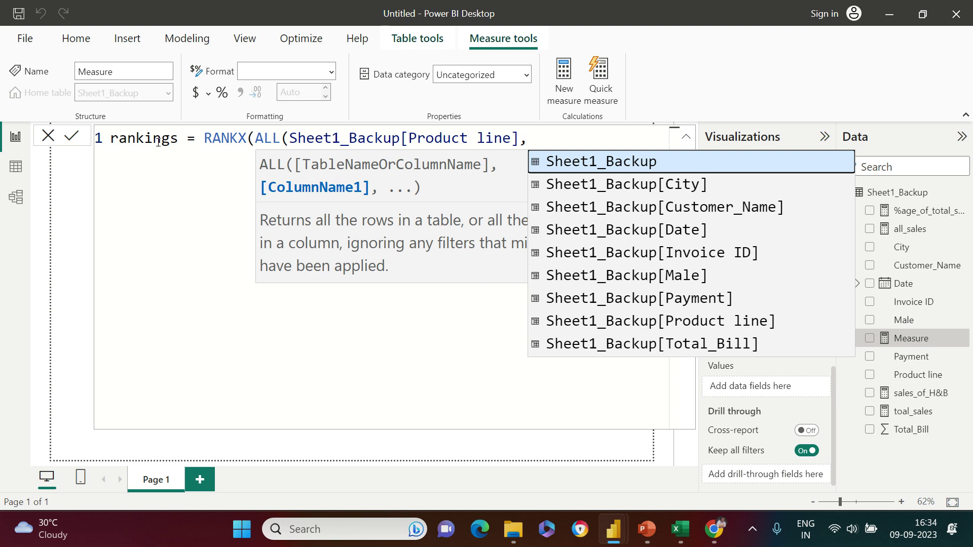
Fix stray text and close the ALL function after Sheet1_Backup[Product line].
text(tot)
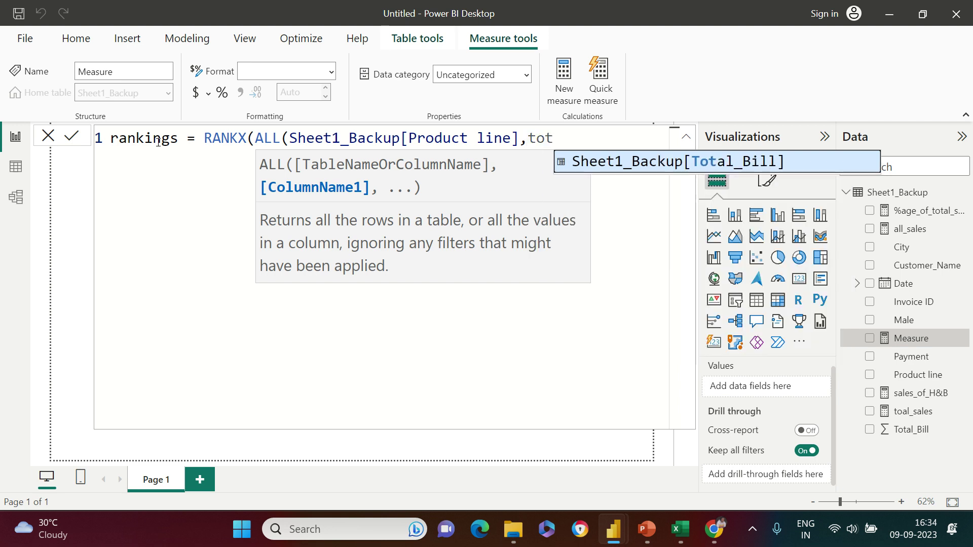
key(BackSpace)
key(BackSpace)
key(BackSpace)
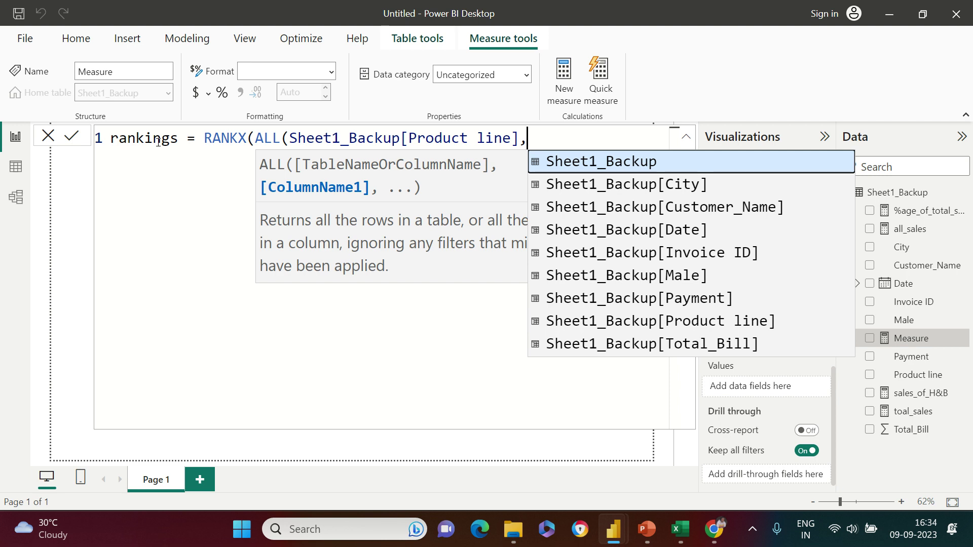
text(t)
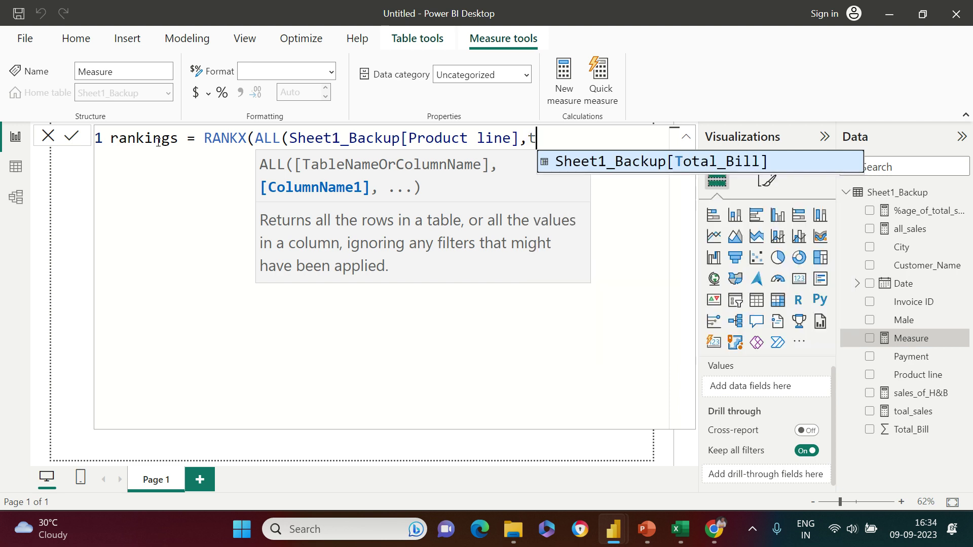
key(BackSpace)
key(BackSpace)
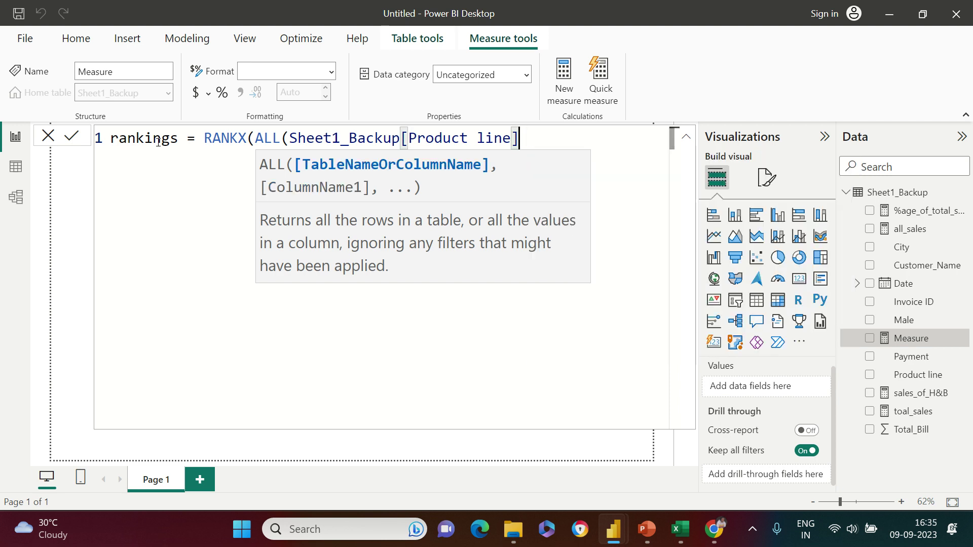
text(,)
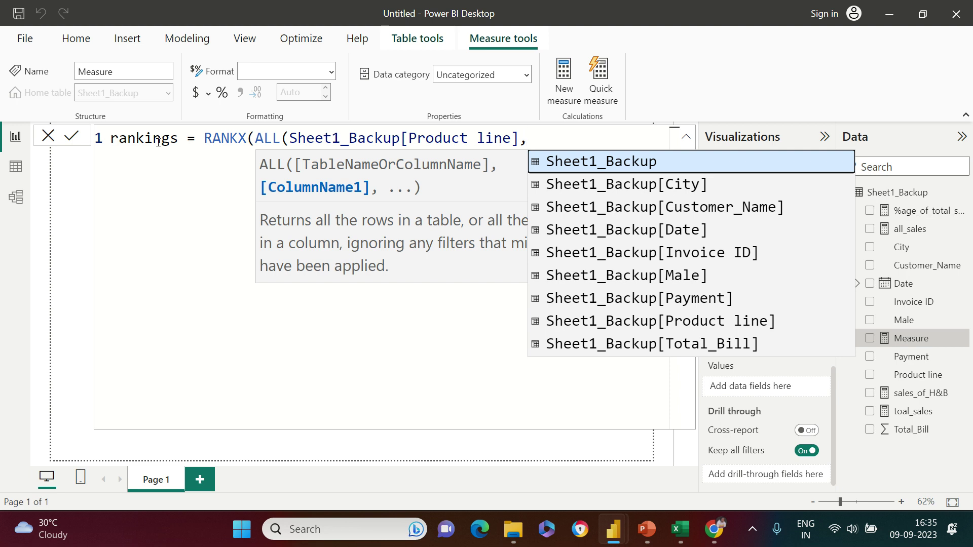
key(Up)
key(Up)
key(Up)
key(Up)
key(Up)
key(Up)
key(Up)
key(Up)
key(Up)
key(Up)
key(Up)
key(Up)
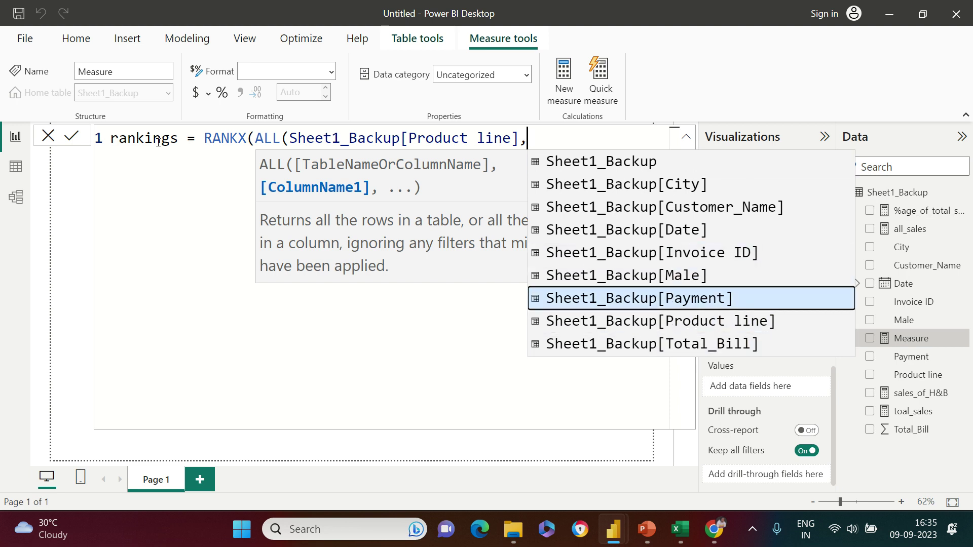
key(Up)
key(Up)
key(Down)
key(Down)
key(Down)
key(Down)
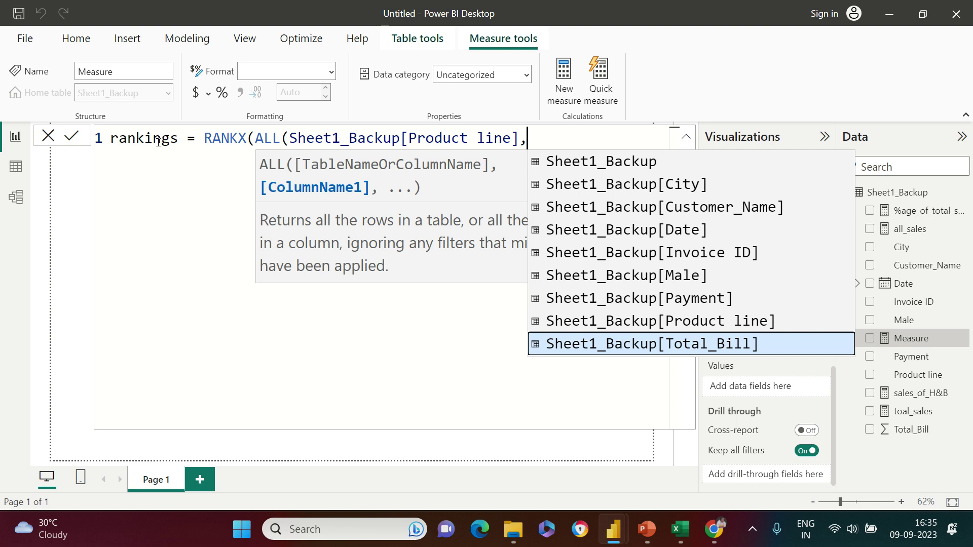
key(Down)
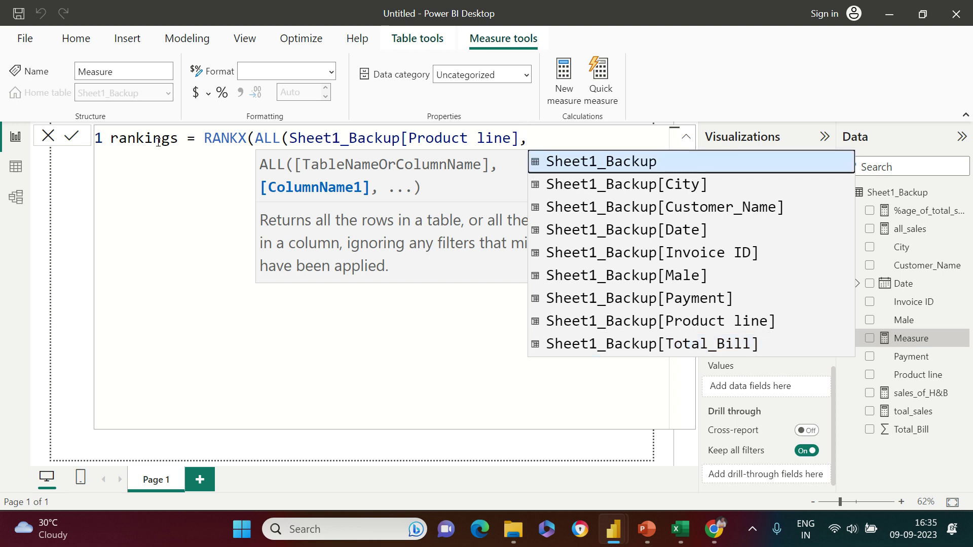
key(Left)
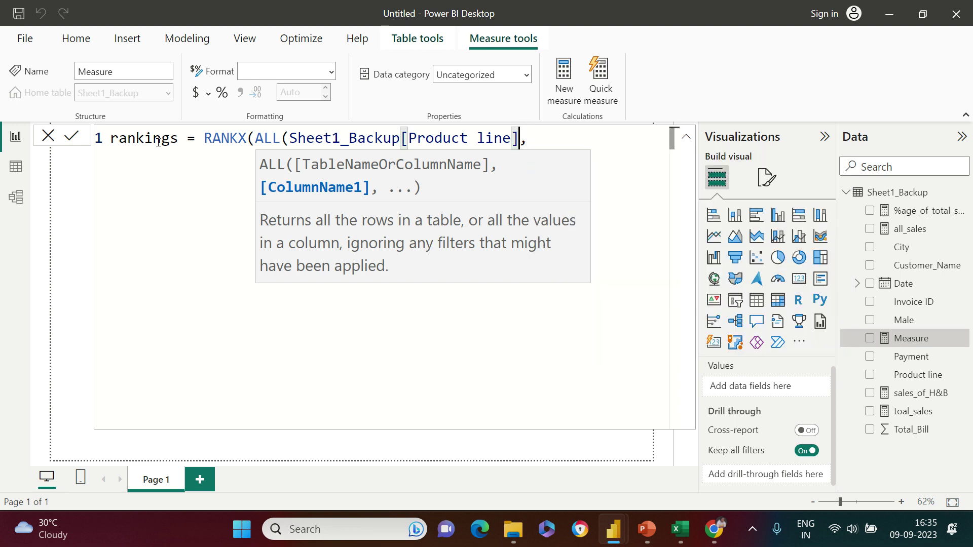
text())
key(Right)
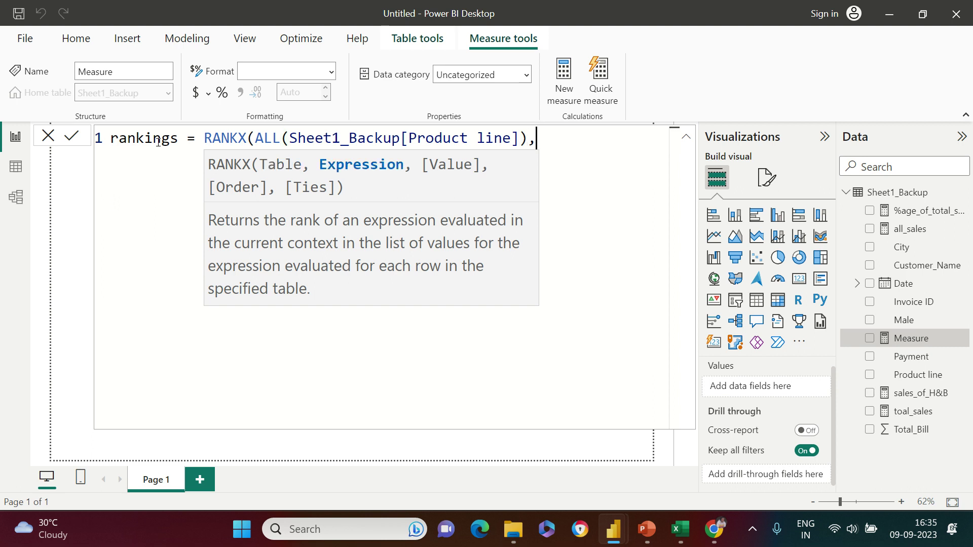
Finish the formula with [toal_sales]) and commit the rankings measure.
text(to)
key(Tab)
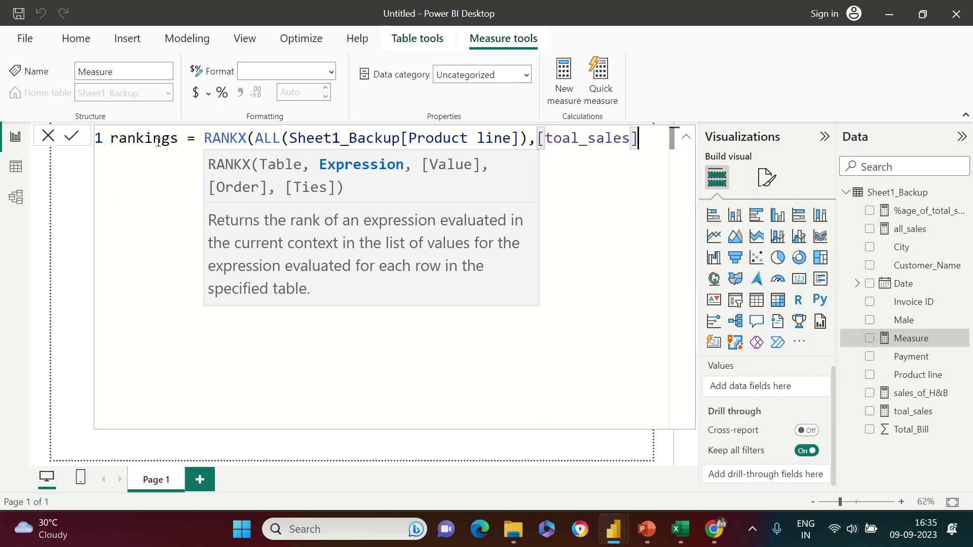
text())
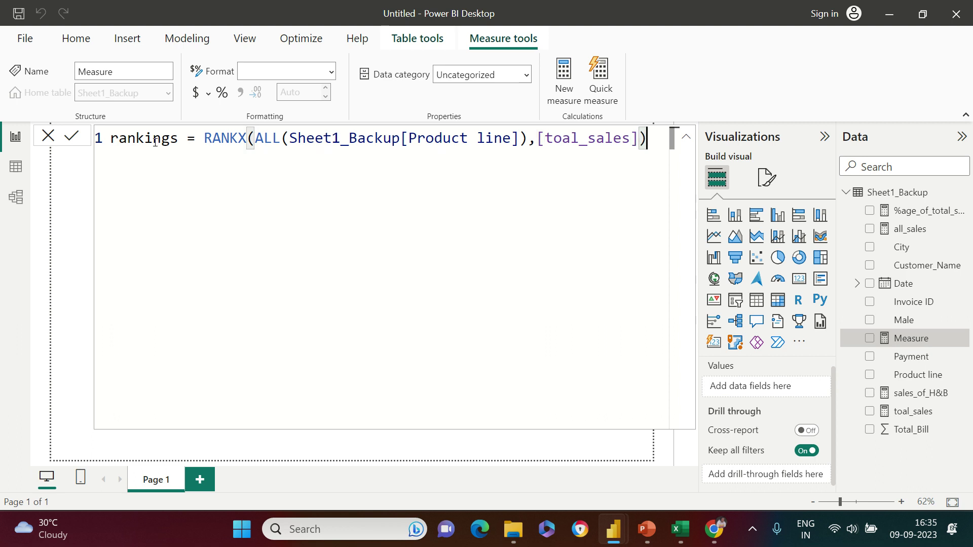
click(74, 144)
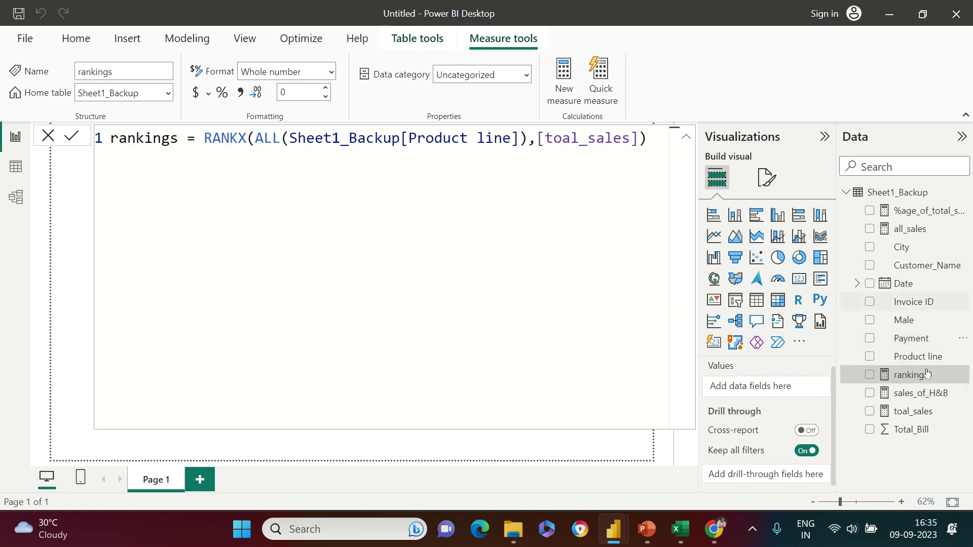
Collapse the formula editor and select the product-line sales table visual.
click(684, 140)
click(542, 316)
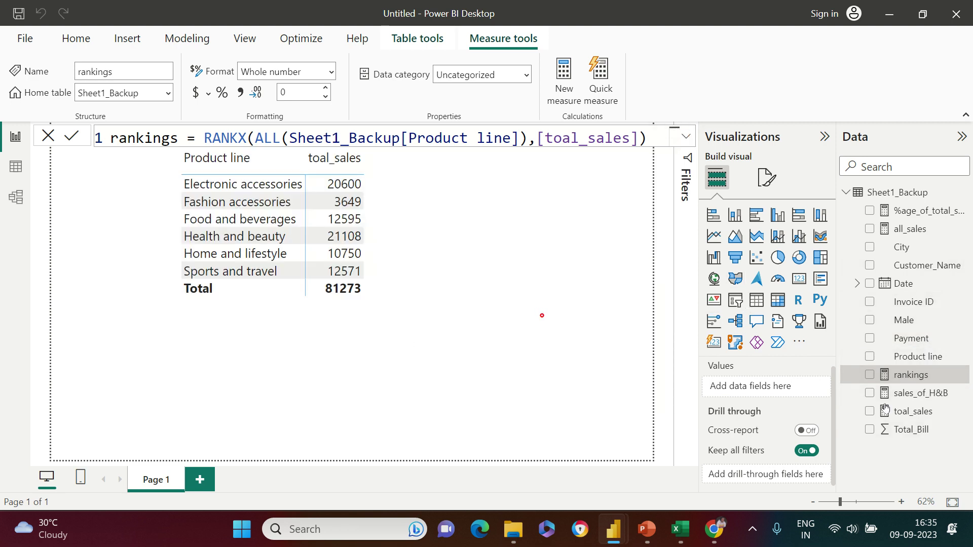
click(911, 375)
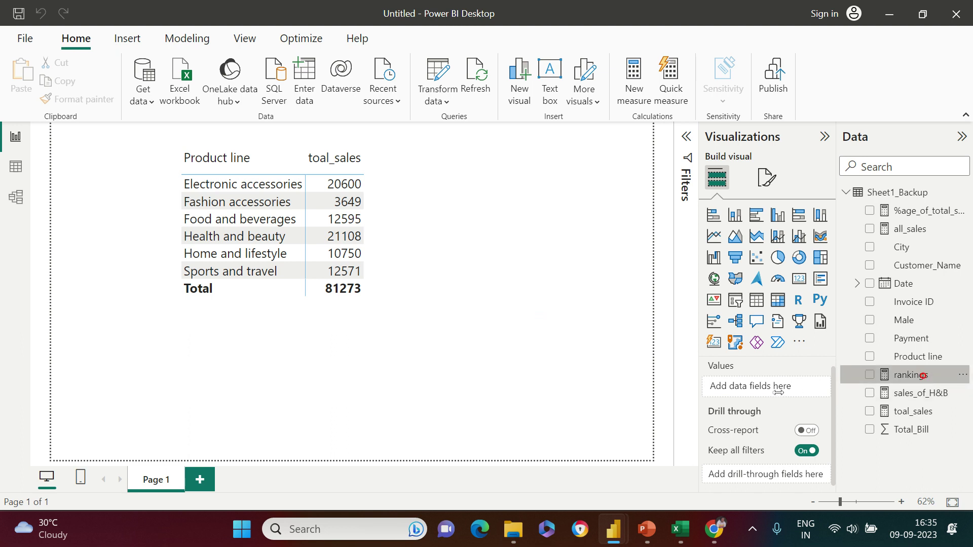
click(380, 275)
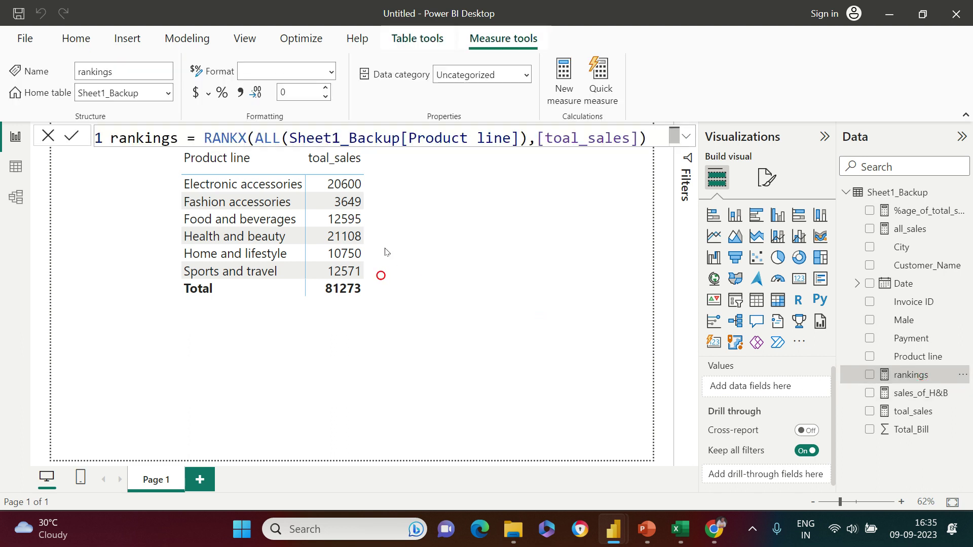
click(405, 303)
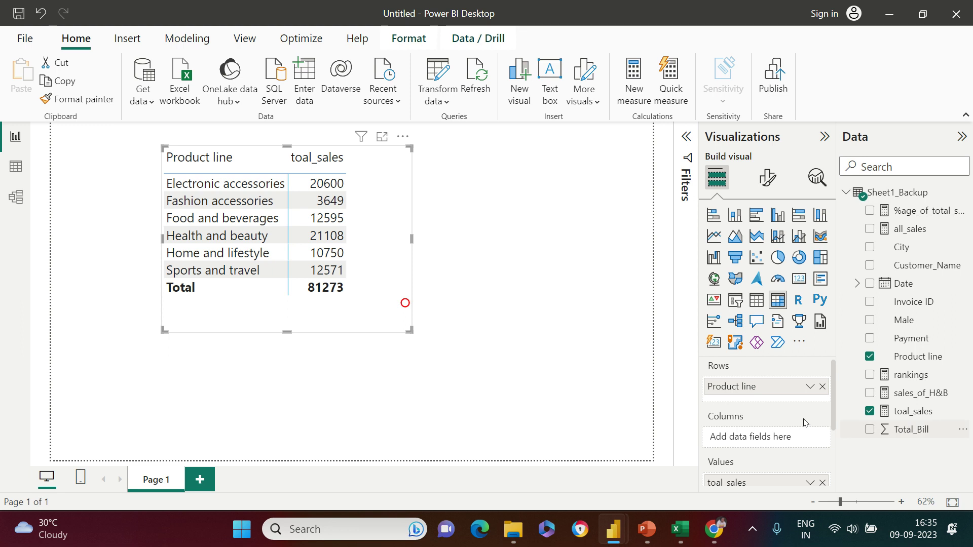
Add the rankings measure to the table's Values and enlarge the visual.
scroll(774, 429, down, 3)
scroll(774, 430, up, 1)
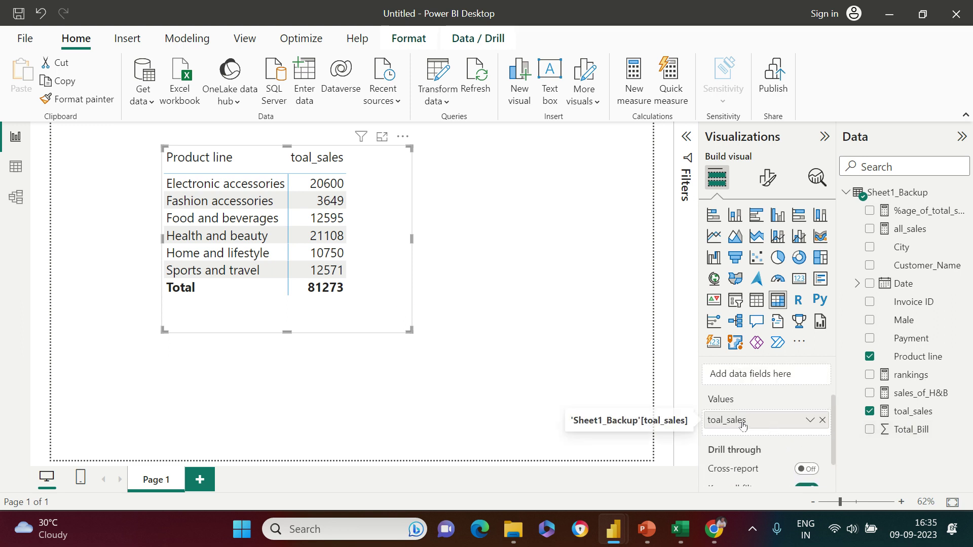
drag(919, 378, 752, 460)
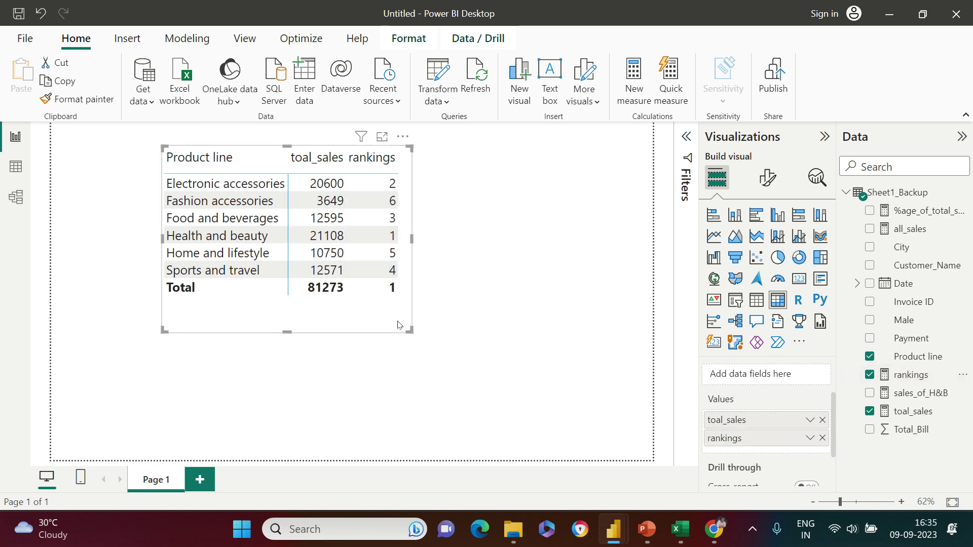
drag(398, 325, 419, 338)
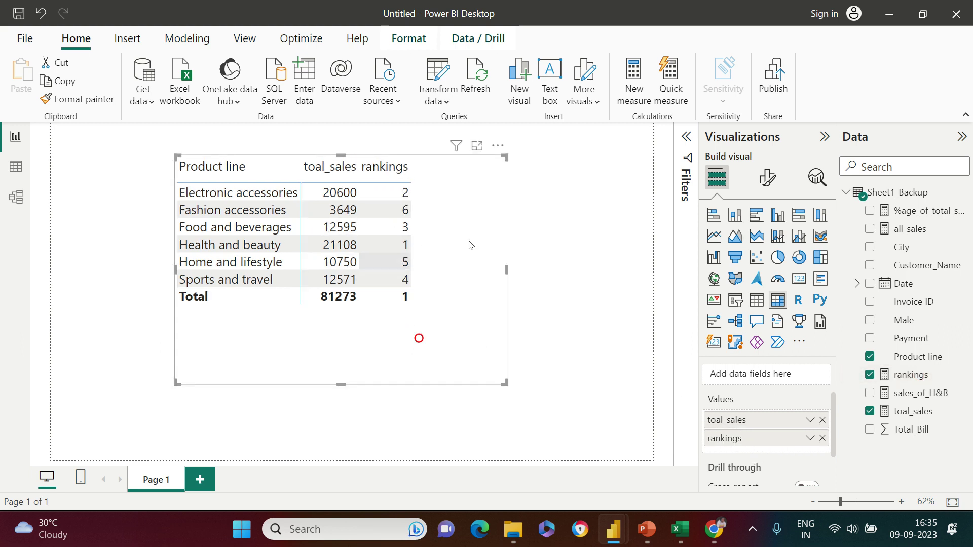
Sort the table ascending by rankings, then shift it left on the page.
click(498, 146)
mouse_move(547, 278)
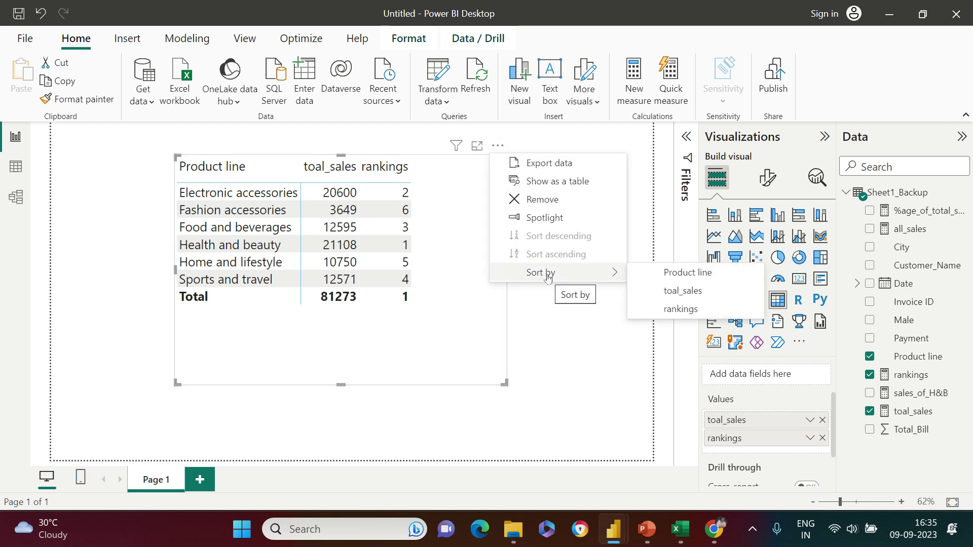
click(682, 309)
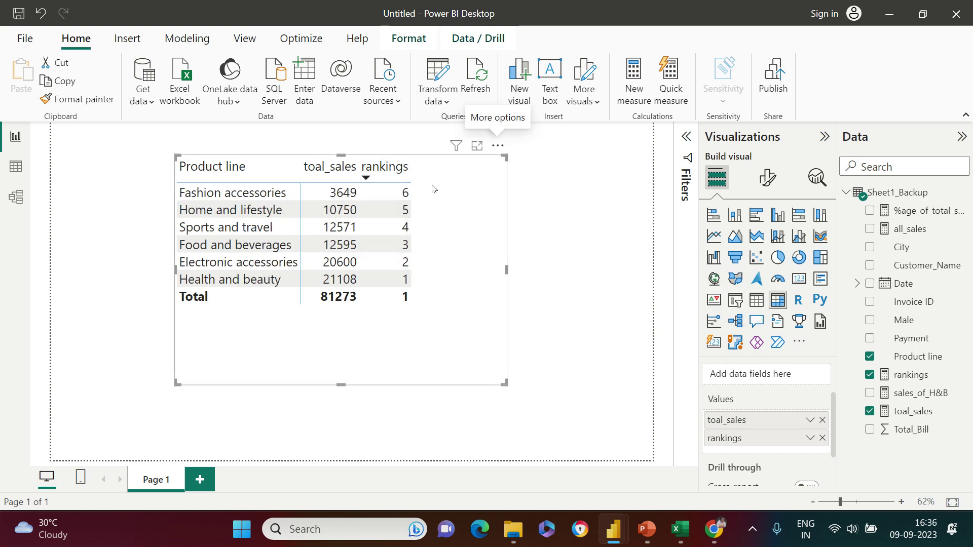
click(496, 147)
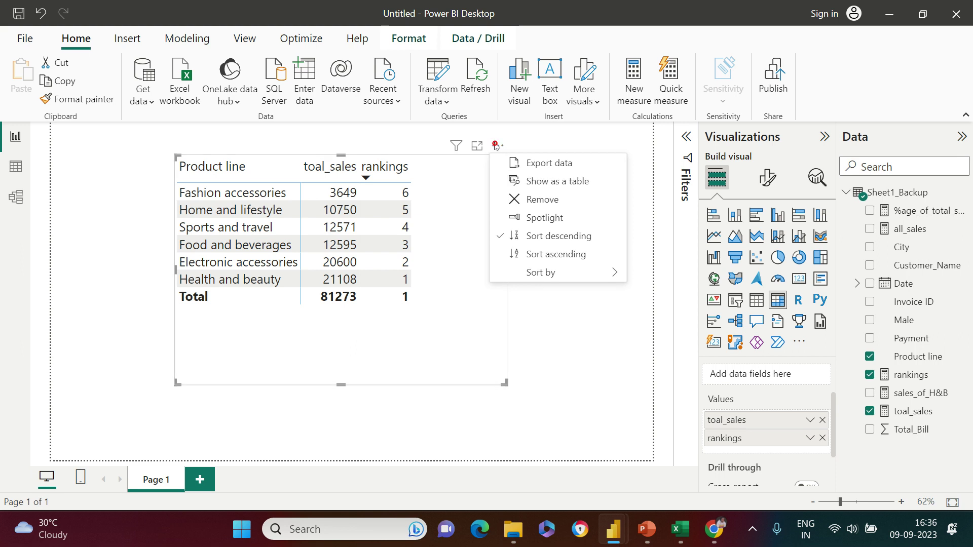
click(511, 252)
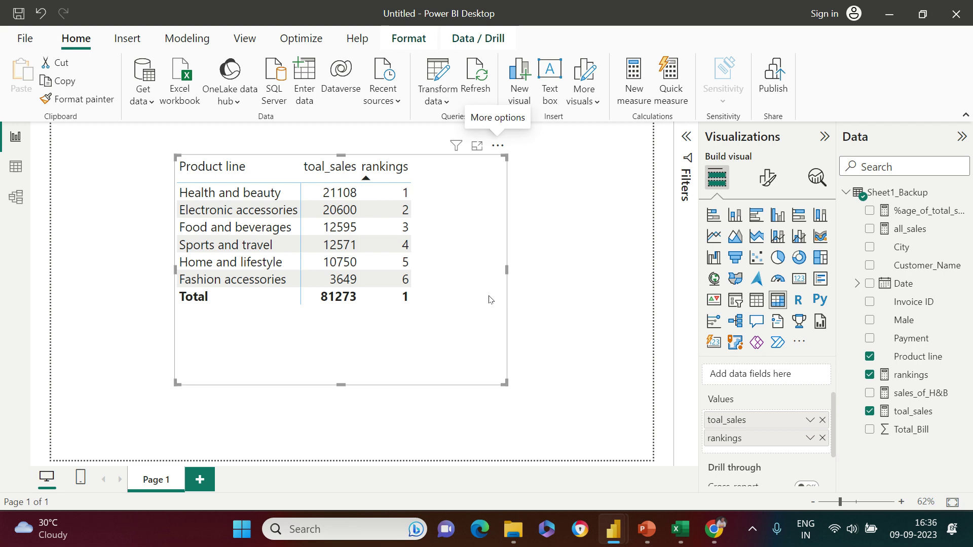
drag(489, 299, 451, 298)
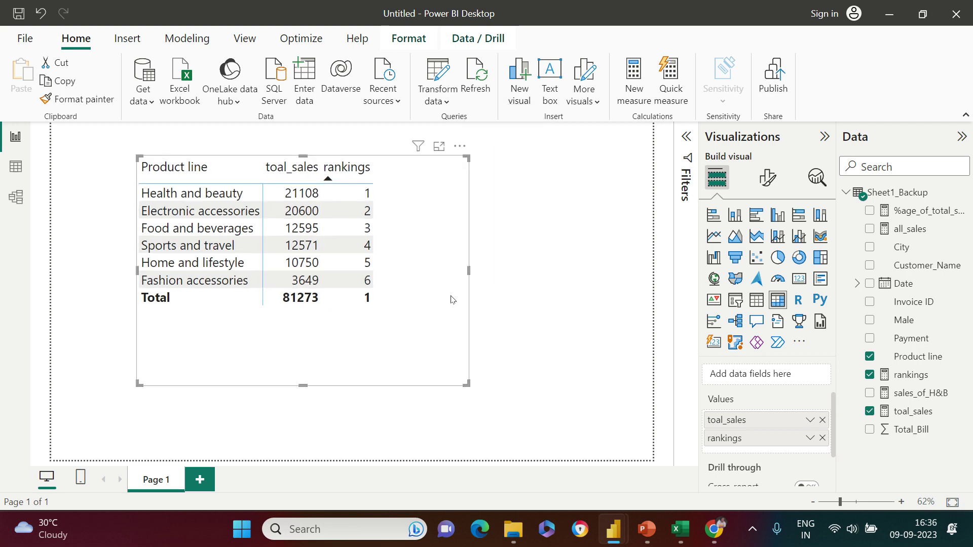
click(517, 258)
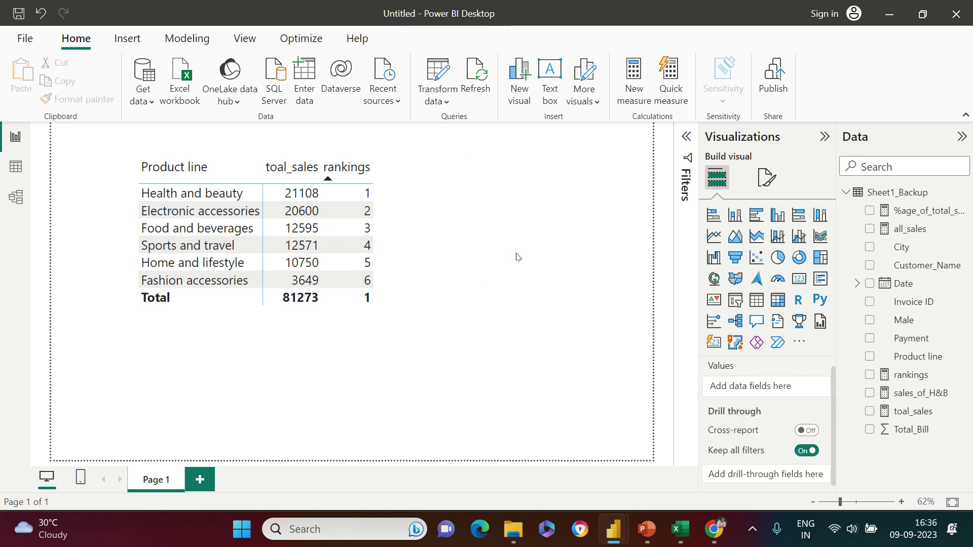